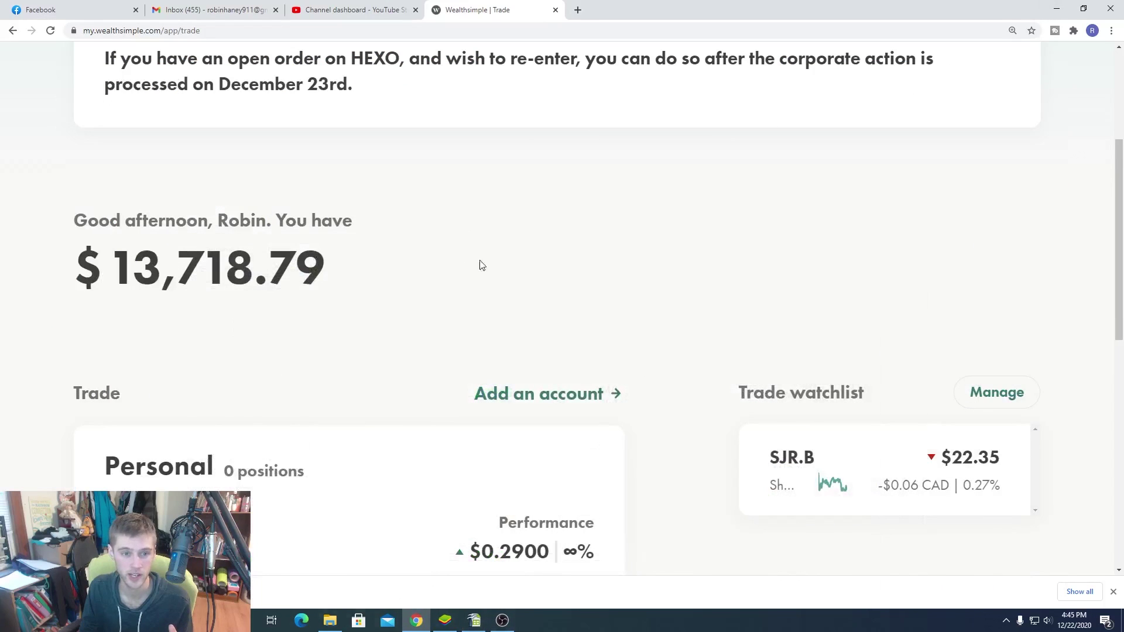
- View the overall Wealthsimple account balance and switch to the Dividend Income spreadsheet in OpenOffice Calc
scroll(392, 227, up, 1)
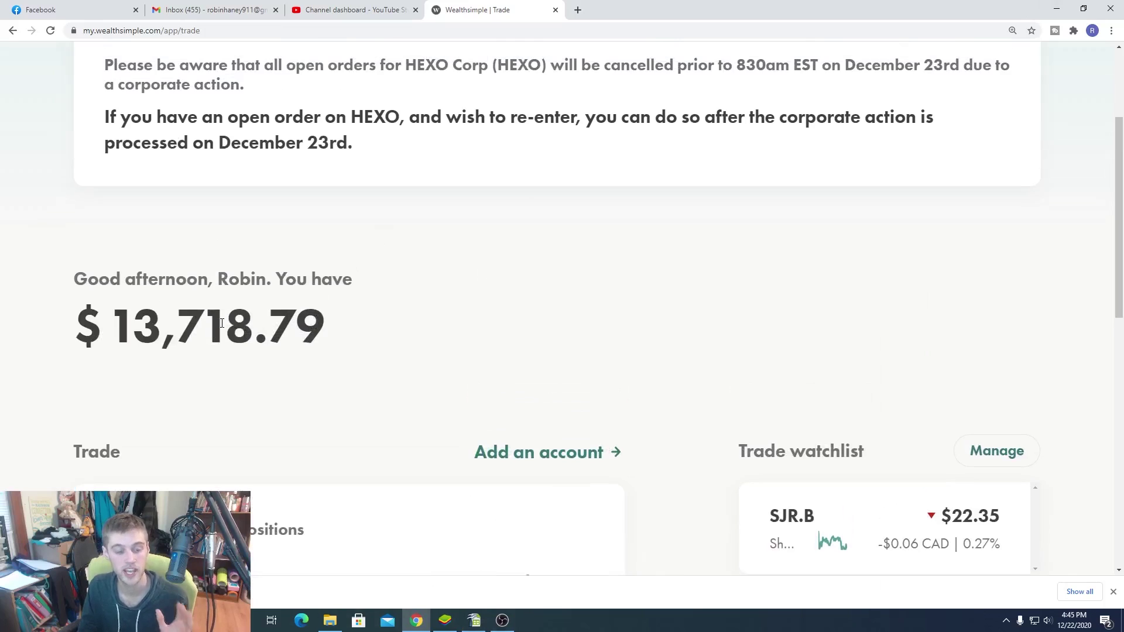
scroll(246, 363, down, 2)
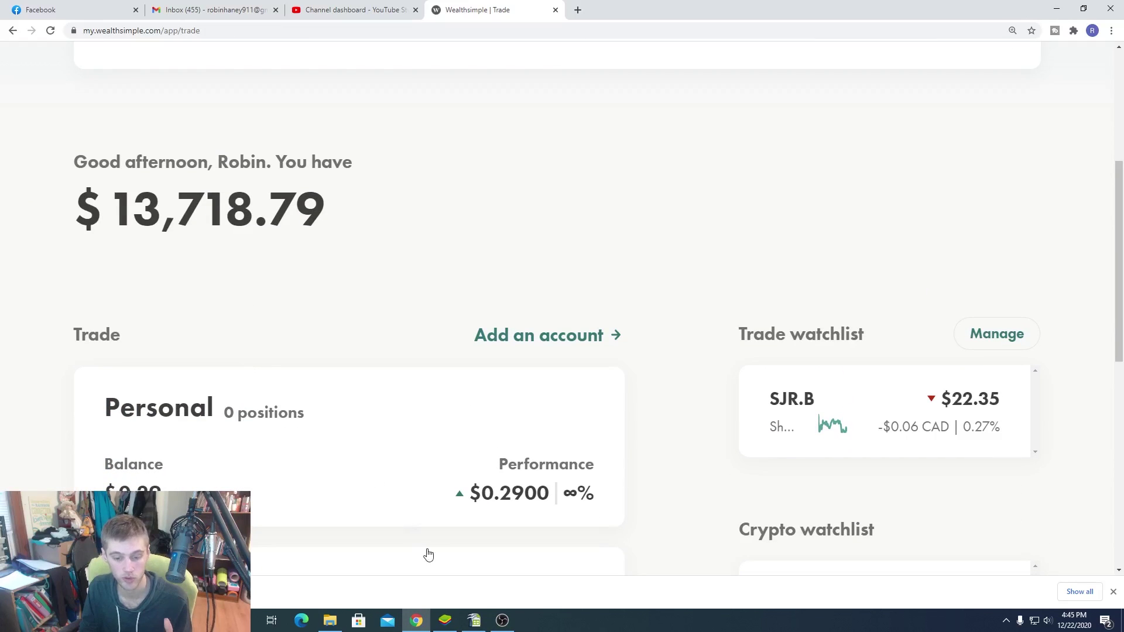
click(479, 621)
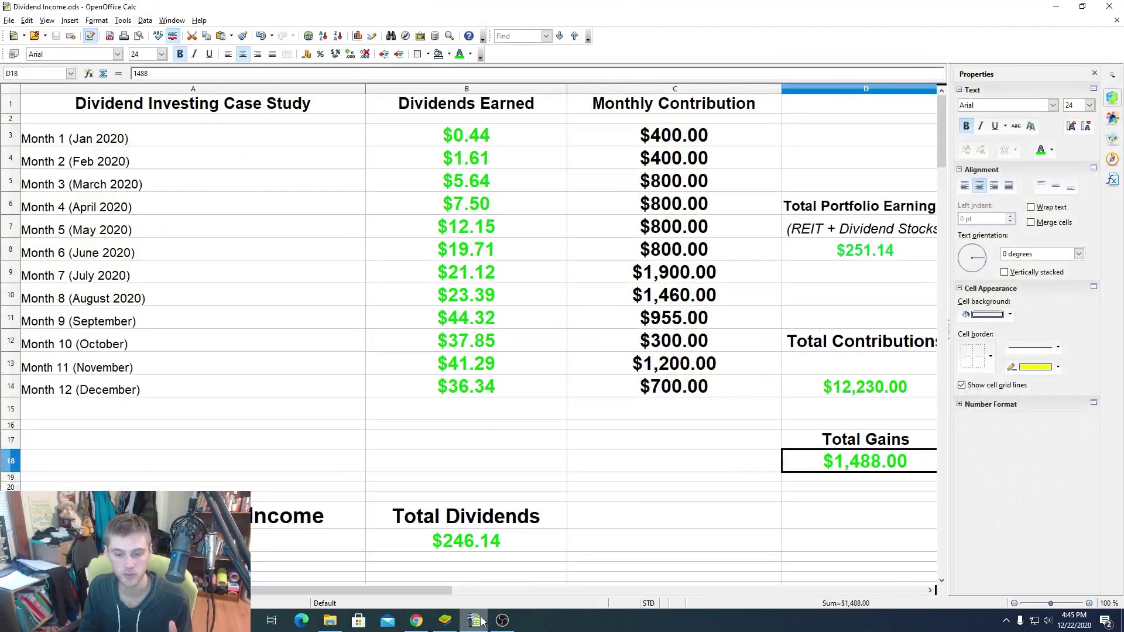
- Examine the Total Gains figure and the dividends earned in March and April 2020
drag(513, 595, 577, 596)
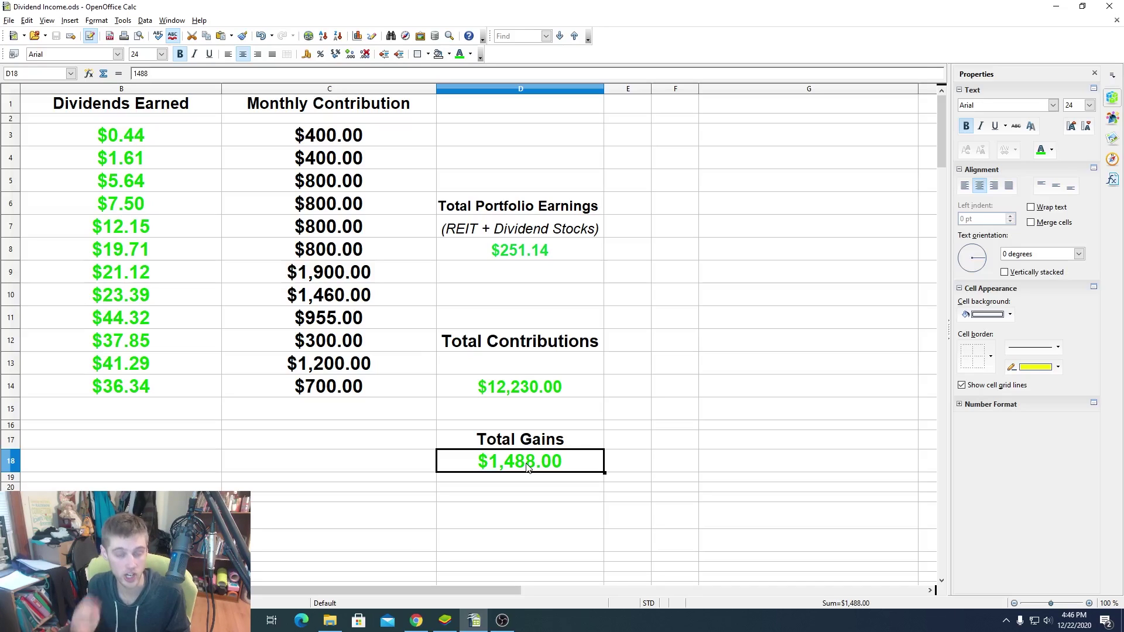
scroll(335, 521, left, 1)
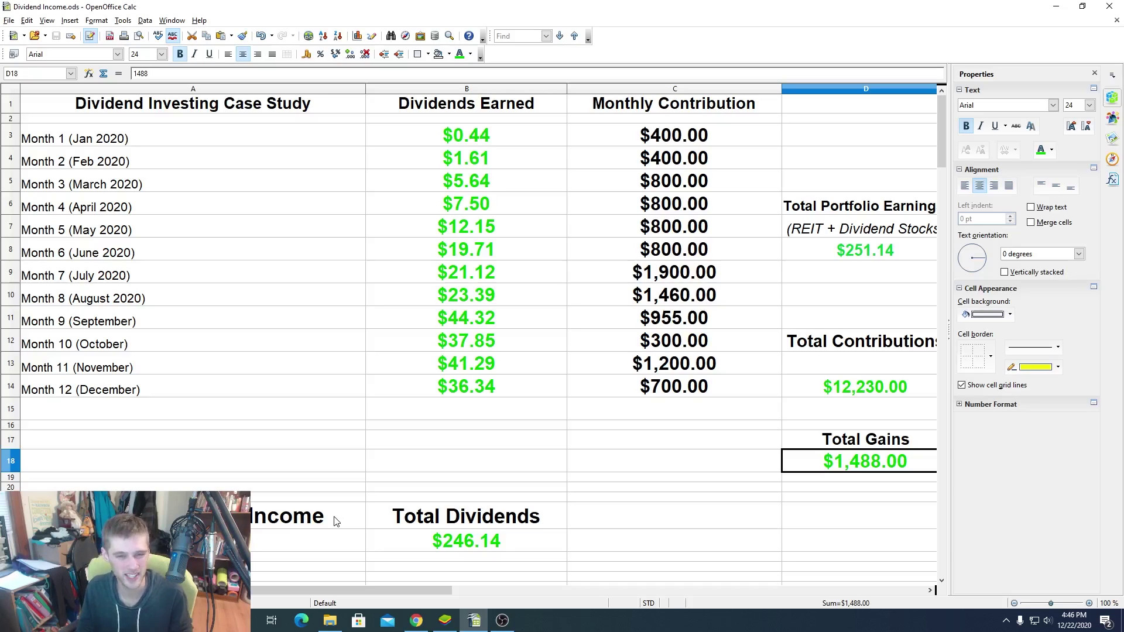
click(465, 178)
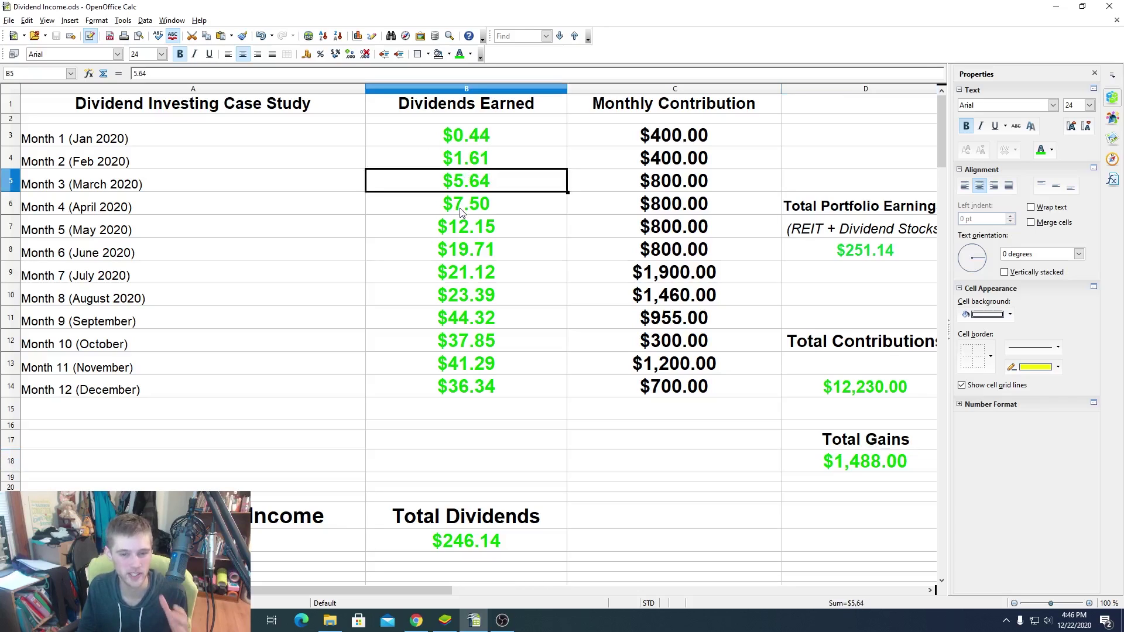
click(461, 212)
- Review the Things I Want To Buy With Dividends list and select the 1 Cup of Coffee Per Day entry
scroll(473, 290, down, 6)
scroll(472, 297, down, 4)
scroll(473, 296, up, 3)
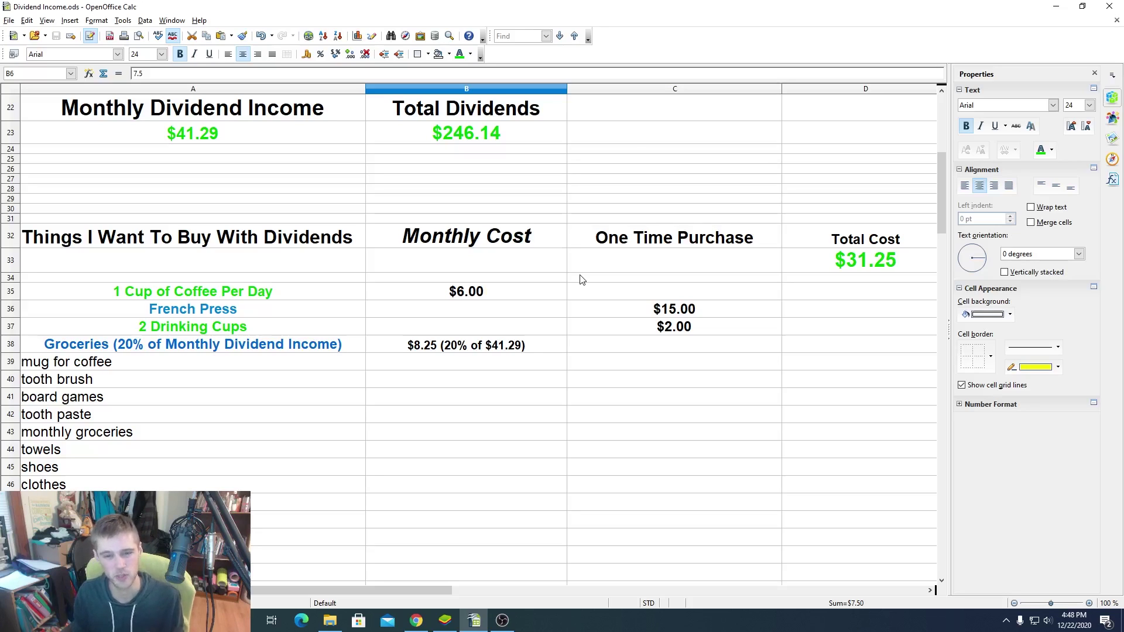
scroll(581, 279, down, 1)
scroll(581, 280, down, 1)
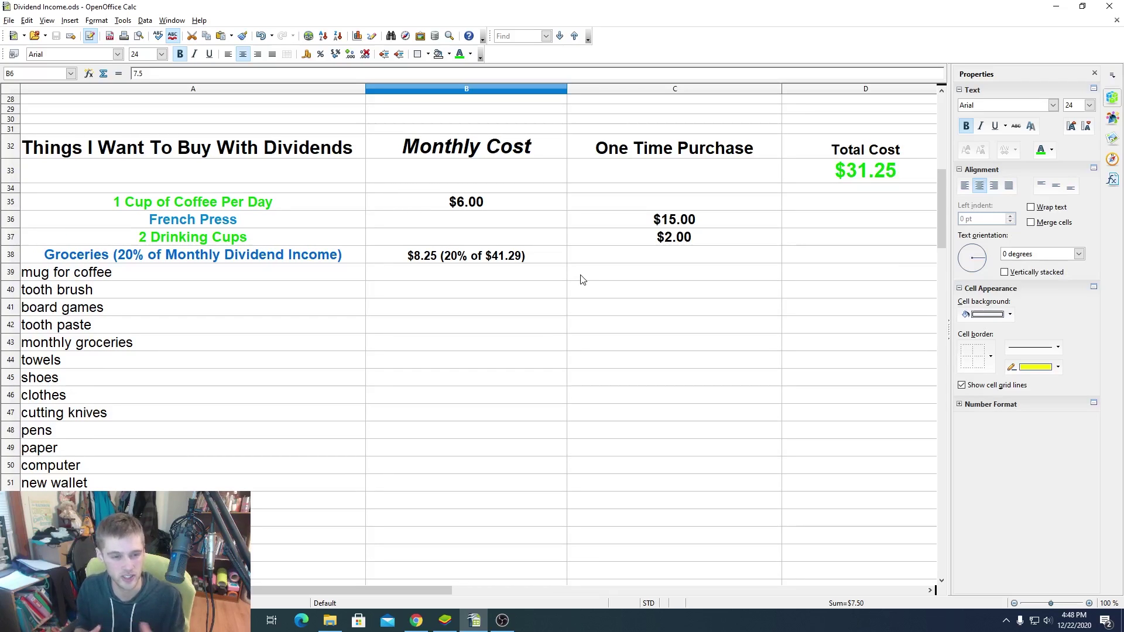
click(278, 206)
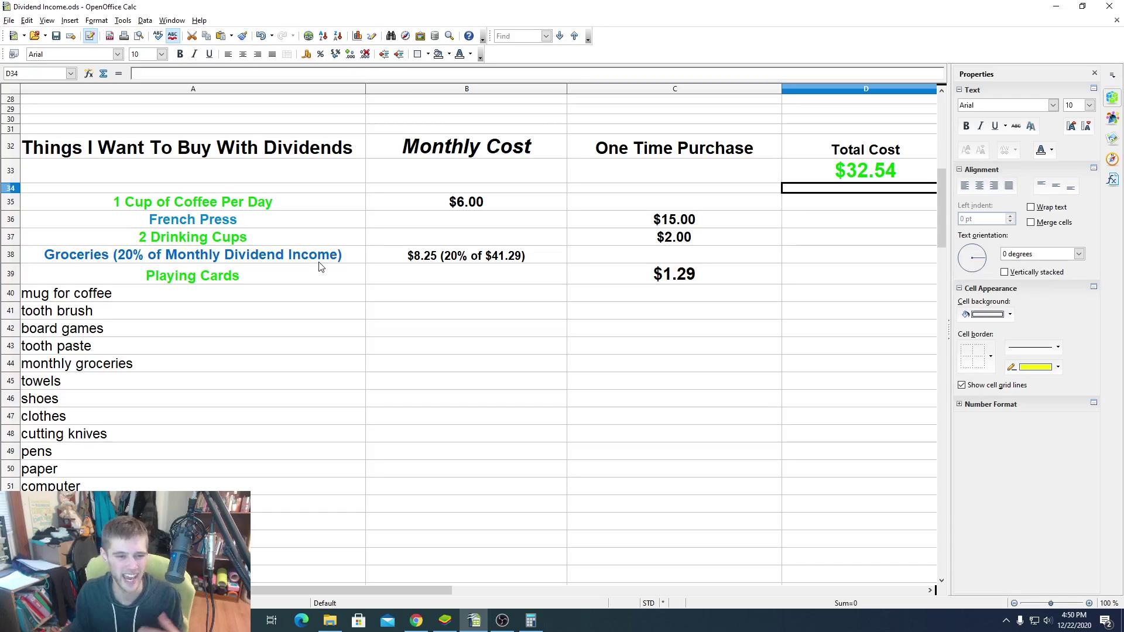
- Select the Playing Cards entry, its one-time purchase price and the Total Cost amount in turn to review them
click(315, 276)
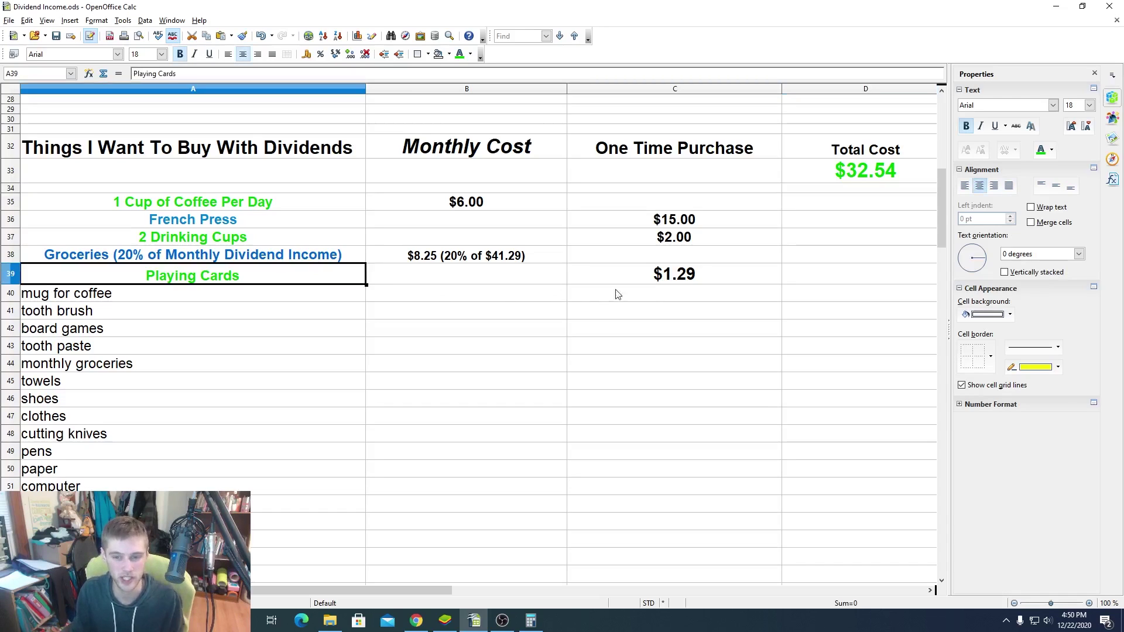
click(682, 276)
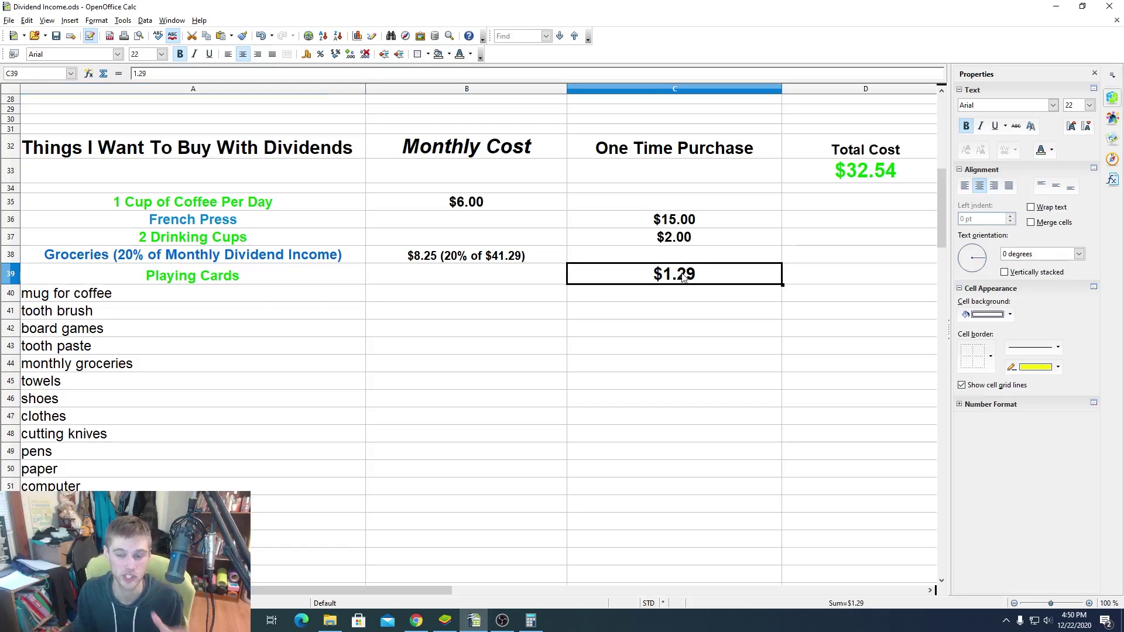
click(852, 185)
- Go back to the dividend summary above the purchase list and select the Total Dividends amount
scroll(427, 547, up, 1)
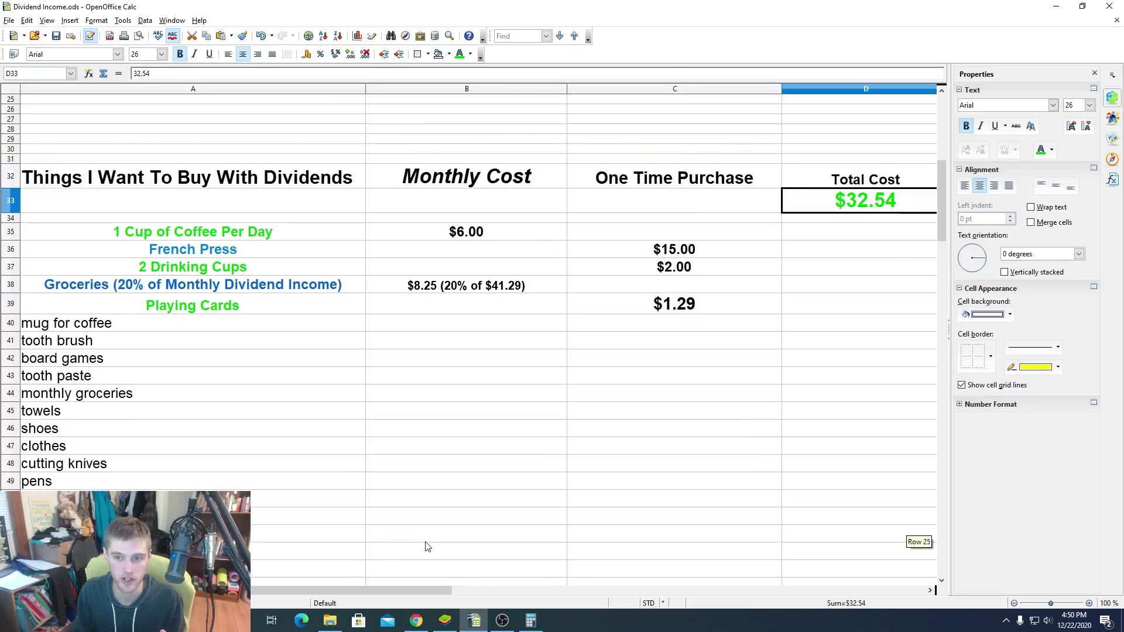
scroll(445, 485, up, 1)
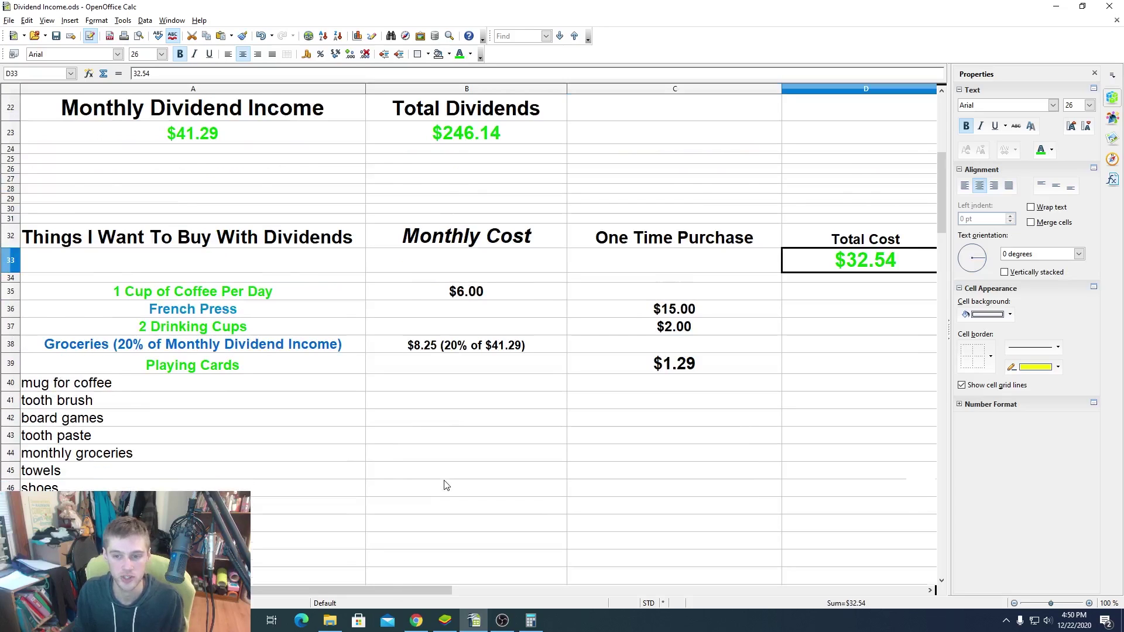
scroll(445, 485, down, 1)
scroll(446, 484, up, 2)
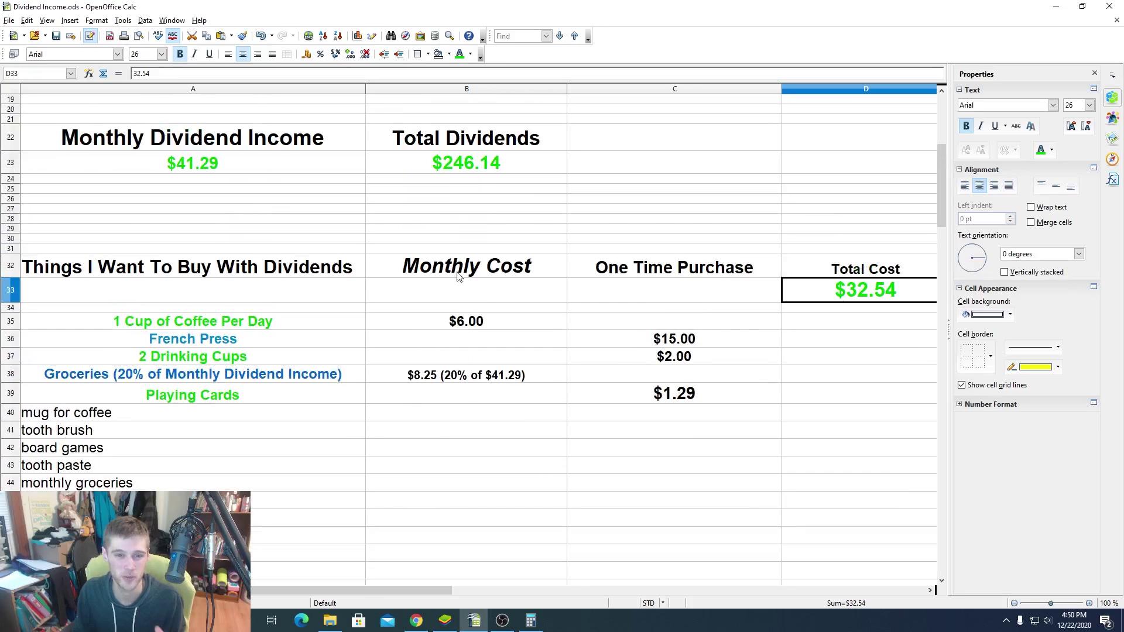
click(459, 170)
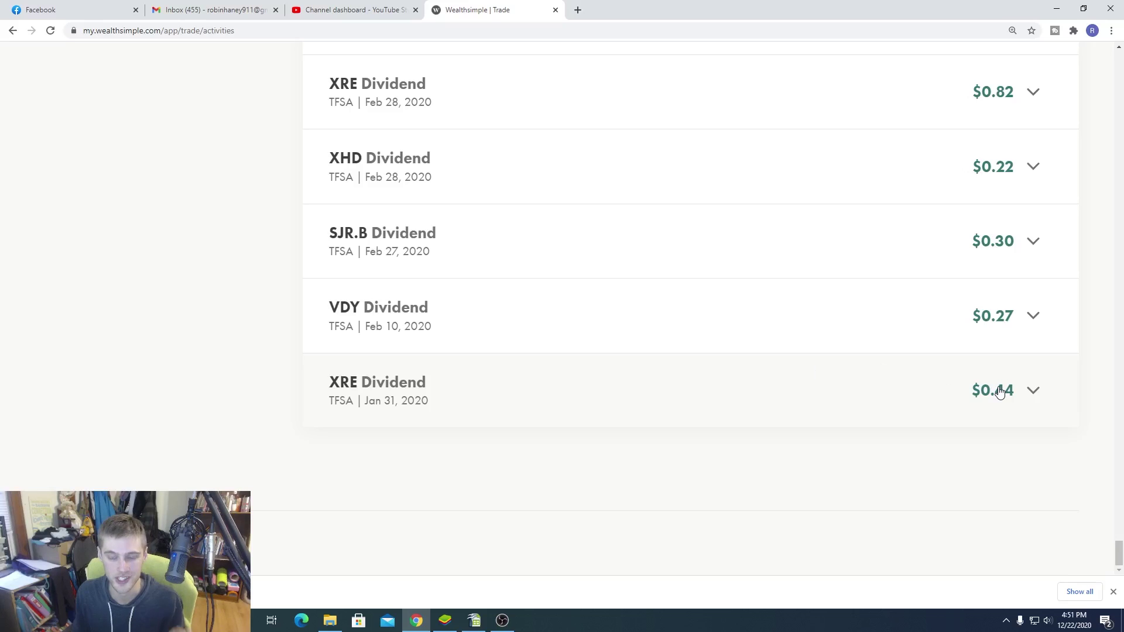
- Examine the dividend payments from January to June 2020 in the Wealthsimple activity history
scroll(966, 411, up, 3)
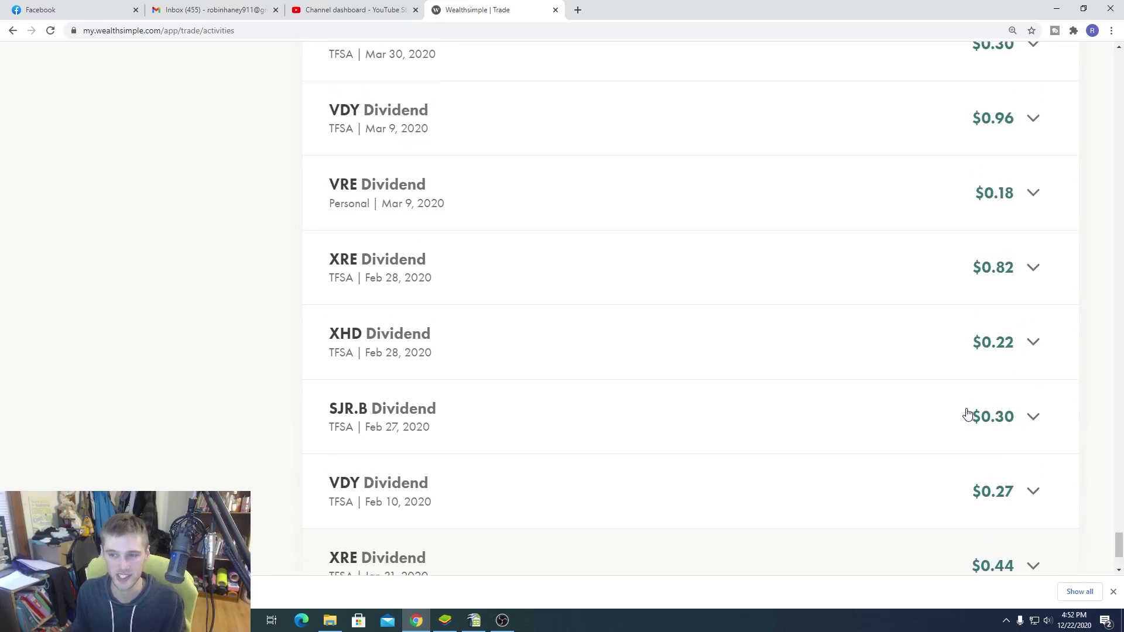
scroll(967, 414, up, 5)
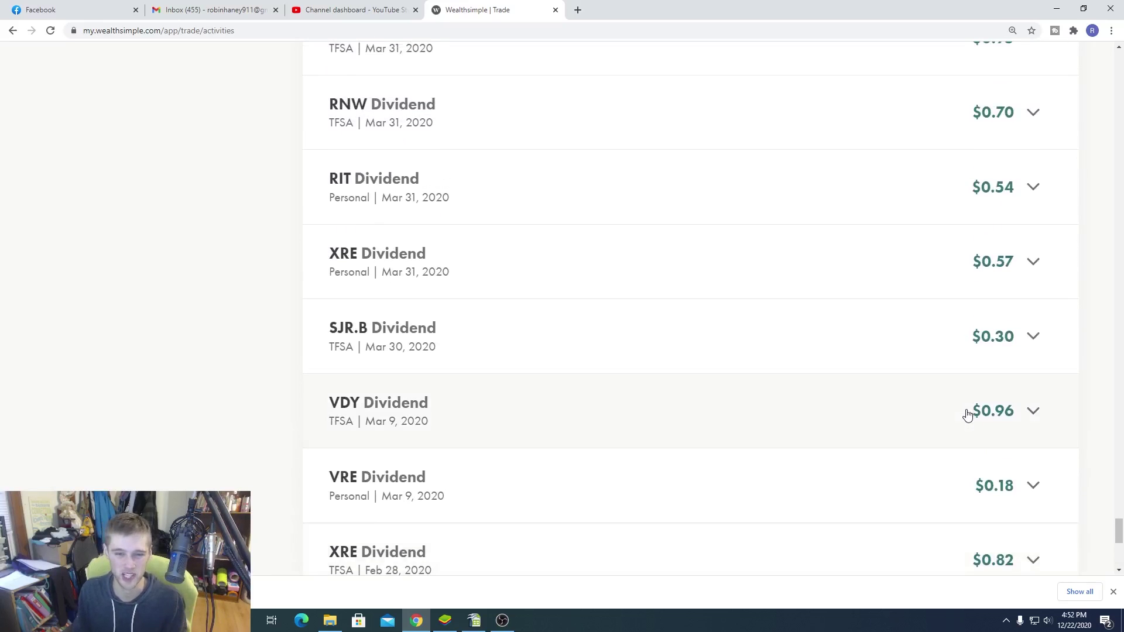
scroll(967, 423, up, 6)
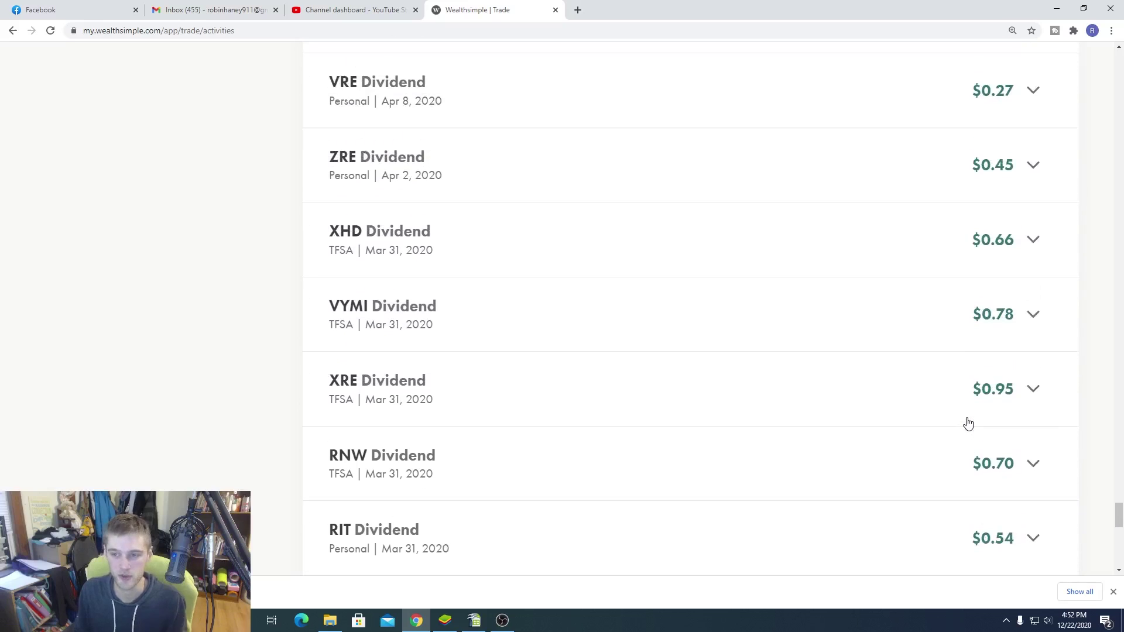
scroll(967, 423, up, 4)
scroll(967, 423, up, 6)
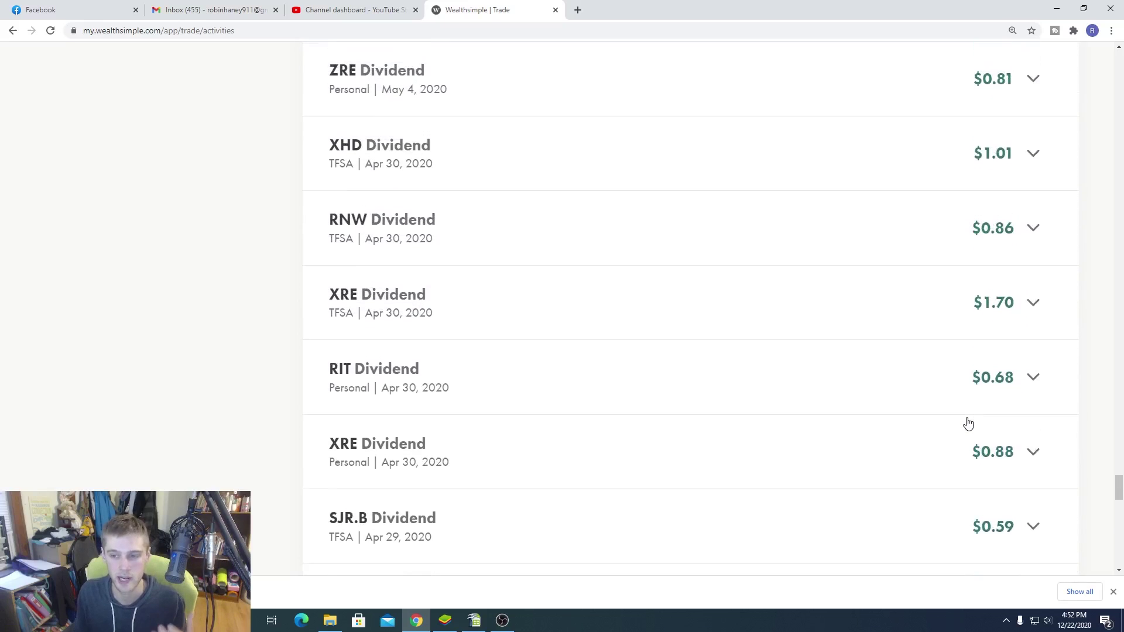
scroll(956, 369, up, 9)
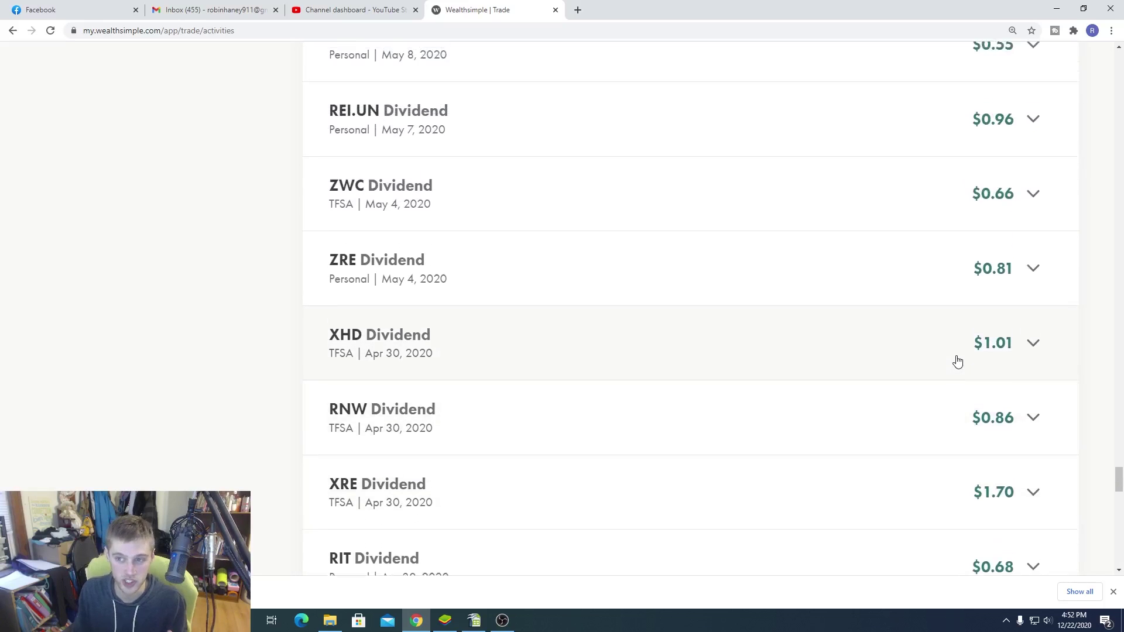
scroll(954, 377, up, 7)
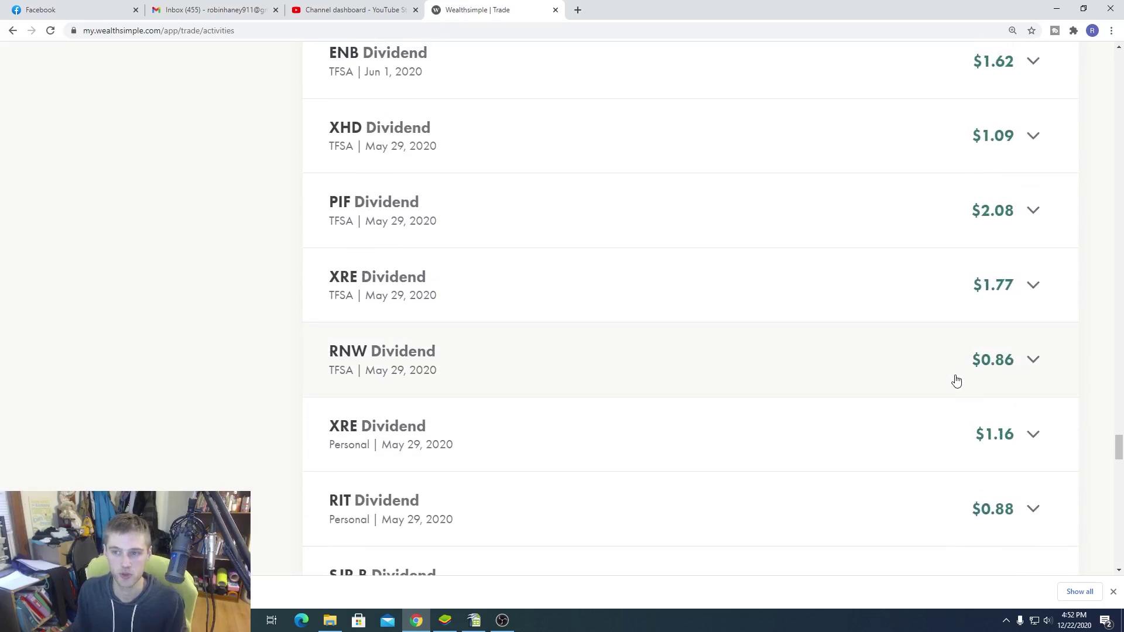
scroll(954, 381, down, 1)
scroll(975, 403, up, 9)
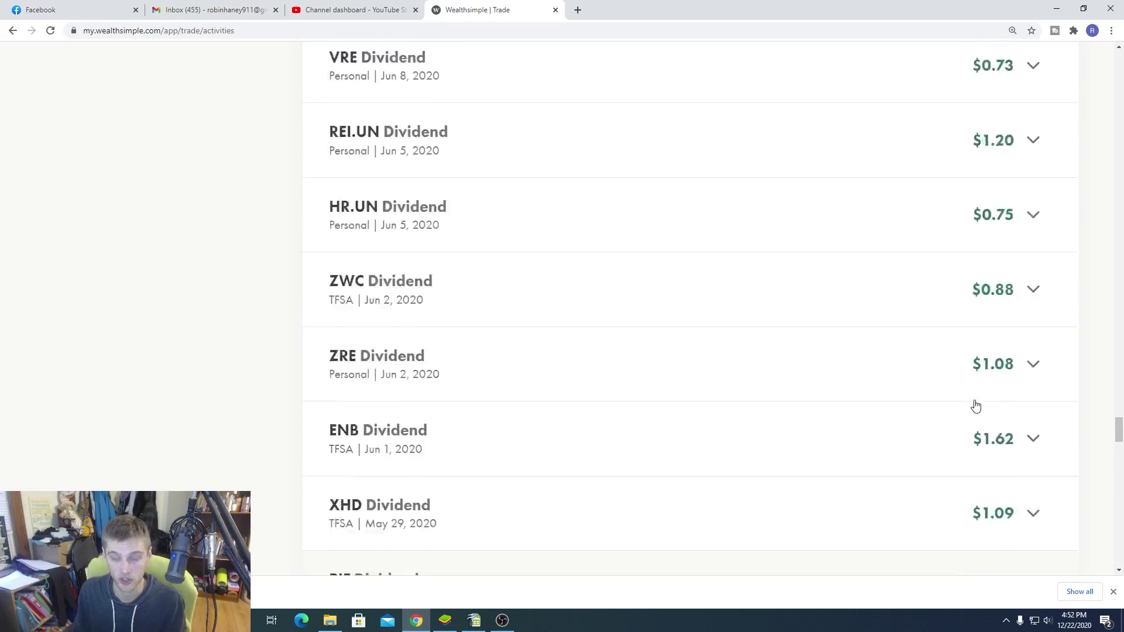
- Review the most recent dividend payments from December 2020 in the activity history and switch back to the Dividend Income spreadsheet
drag(1119, 421, 1096, 53)
scroll(965, 361, down, 3)
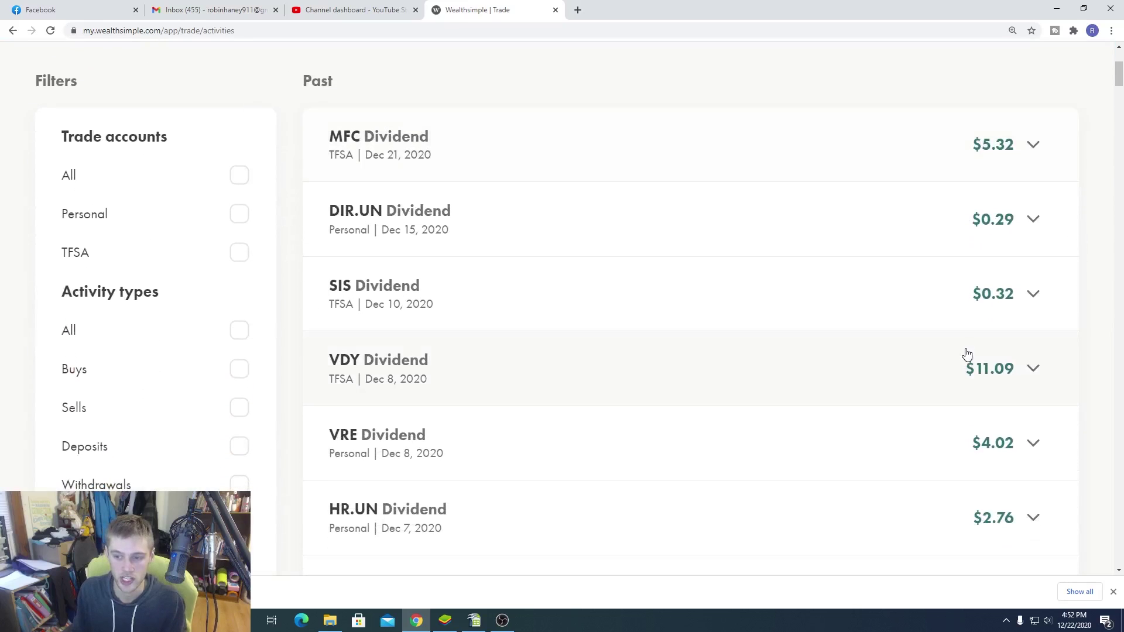
scroll(969, 369, down, 2)
scroll(970, 376, down, 2)
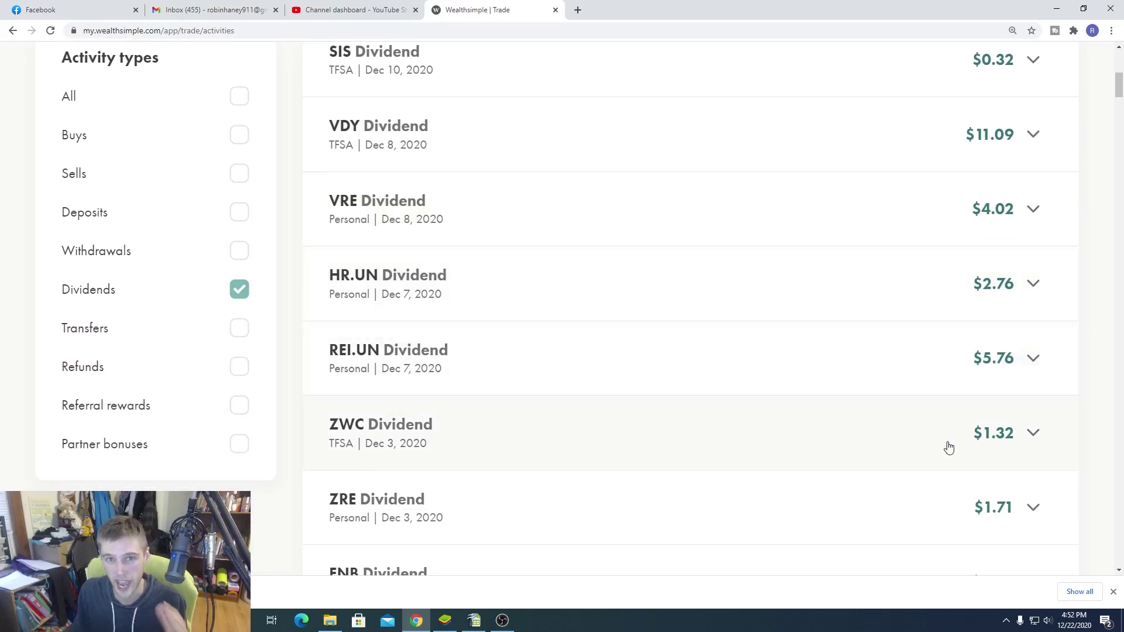
scroll(949, 448, down, 3)
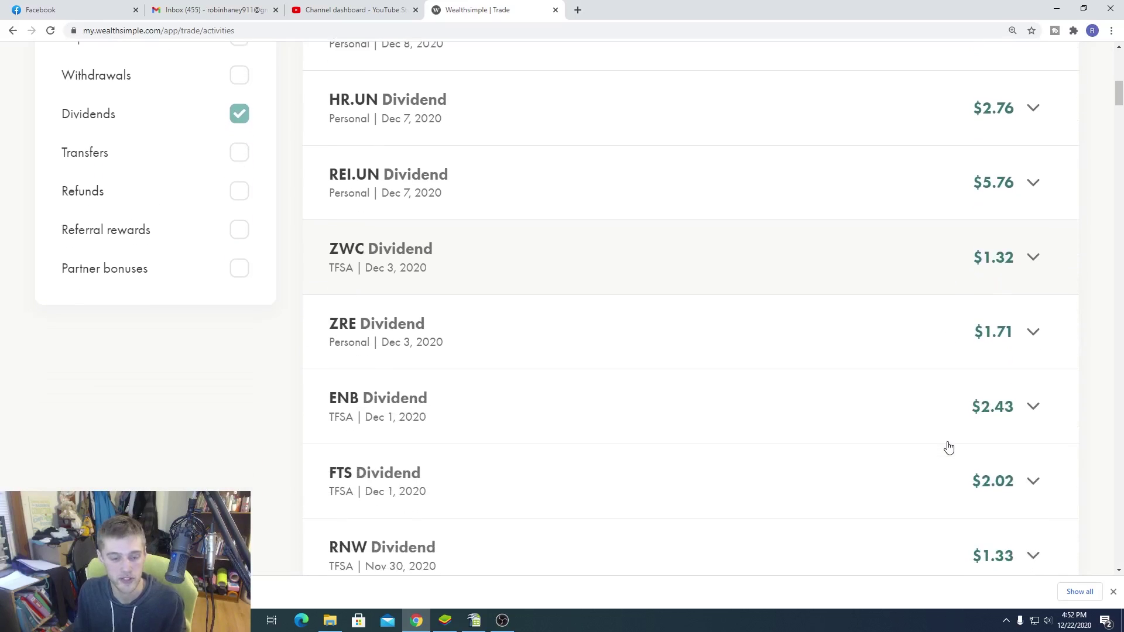
scroll(949, 448, down, 1)
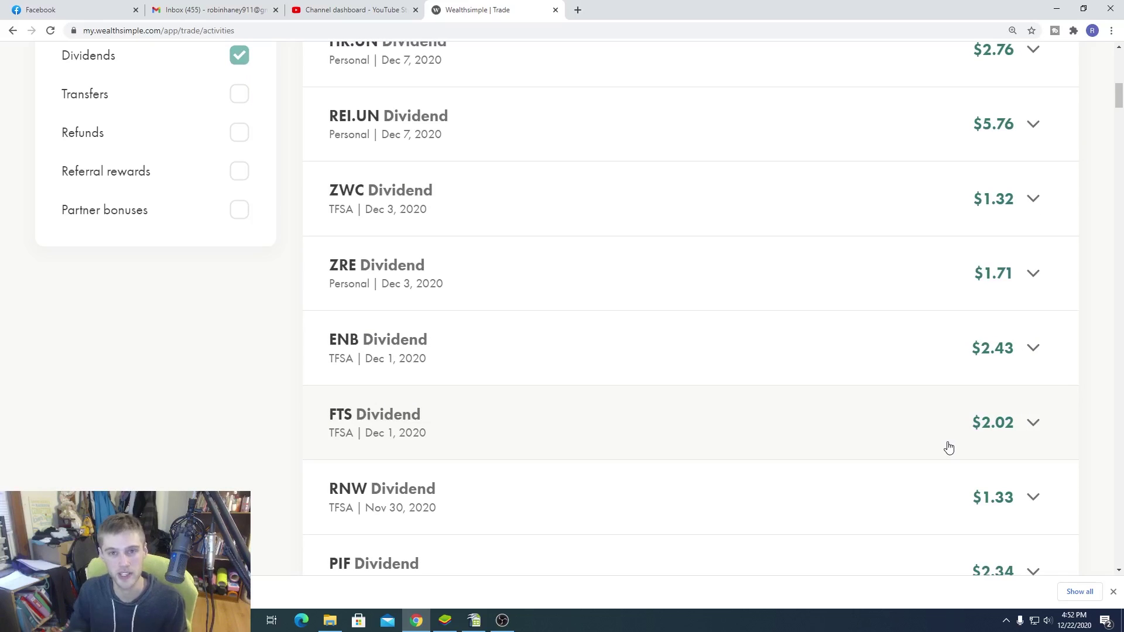
key(alt+Tab)
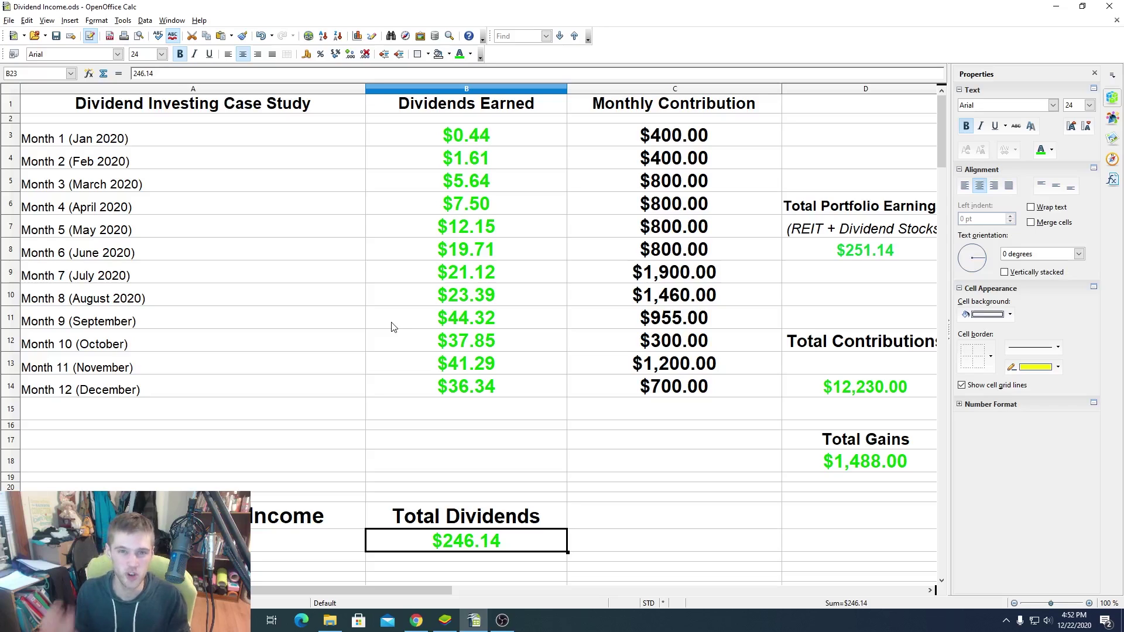